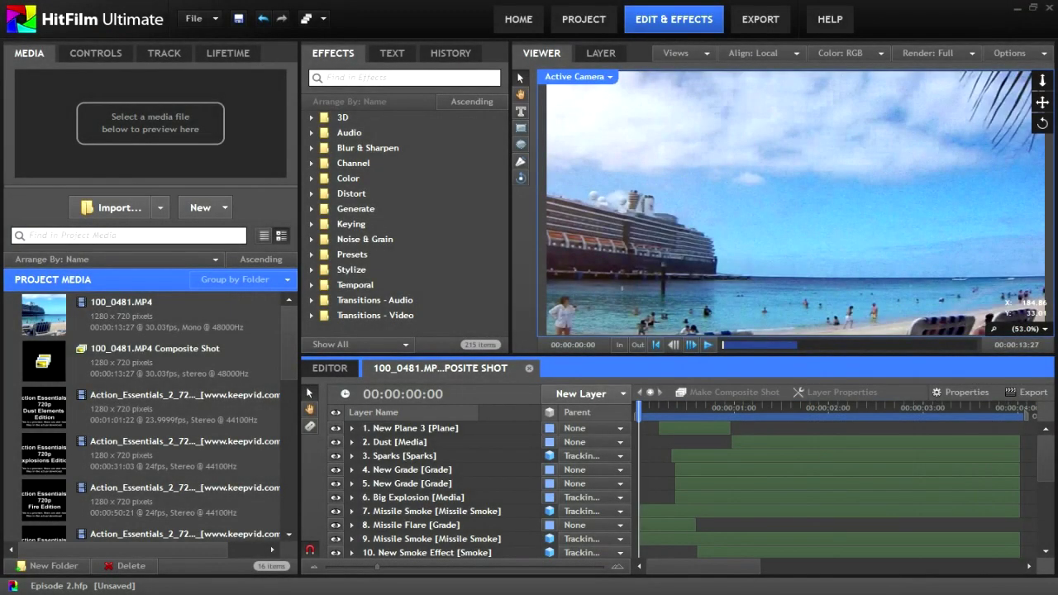
Return to the first frame, select the 23. Footage layer, and insert a tracker on it.
left_click_drag(638, 407, 641, 407)
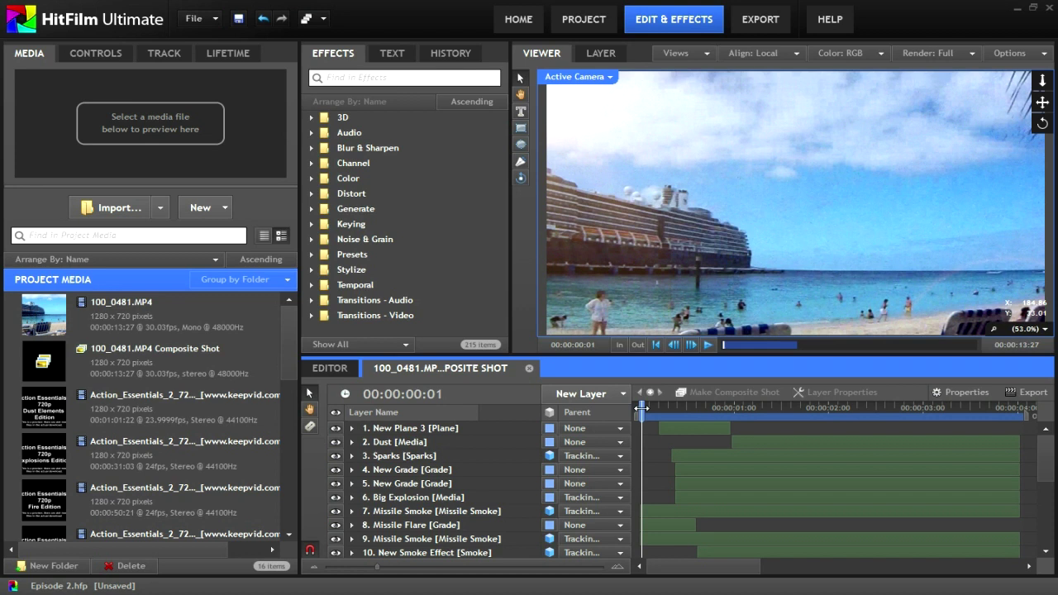
left_click_drag(635, 408, 637, 409)
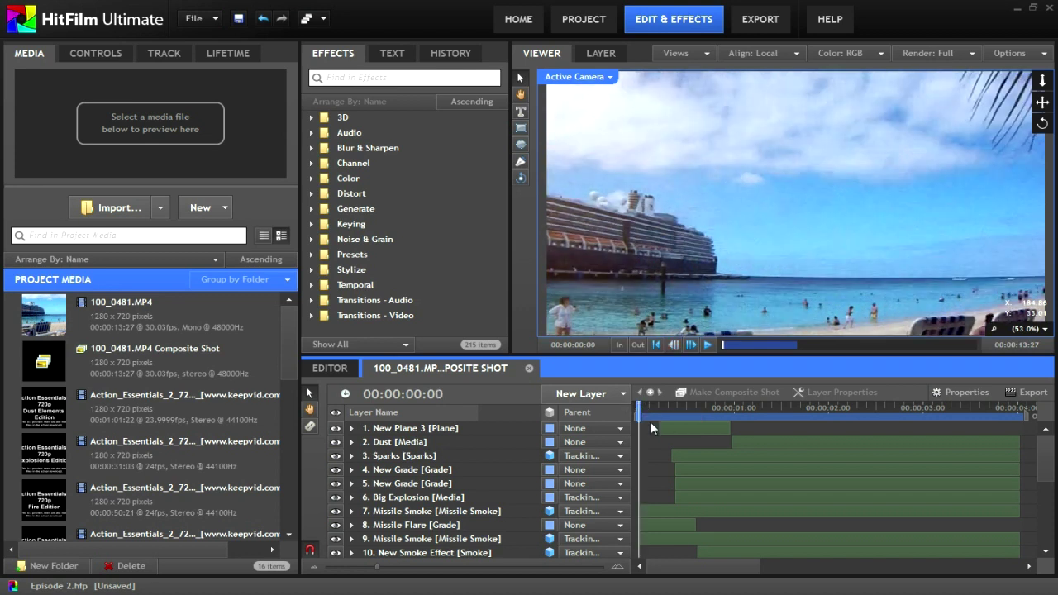
scroll(419, 435, "down", 5)
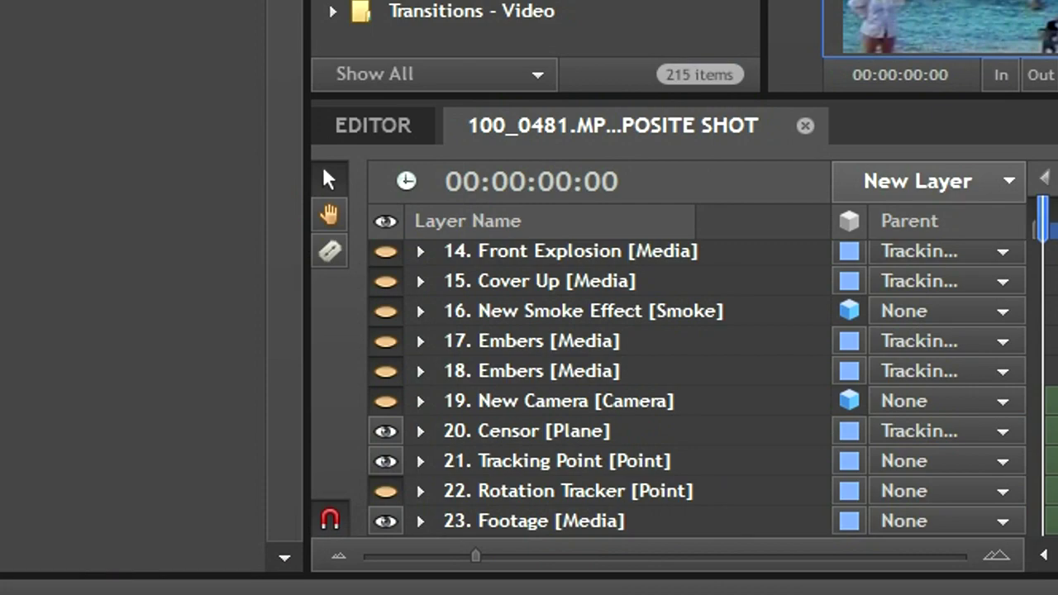
left_click(627, 526)
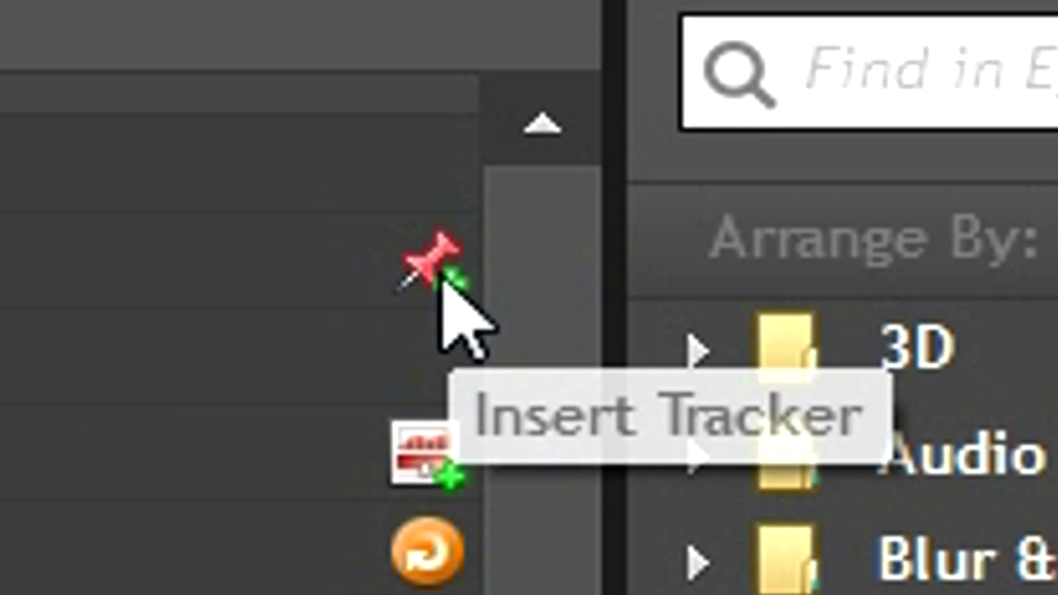
left_click(440, 279)
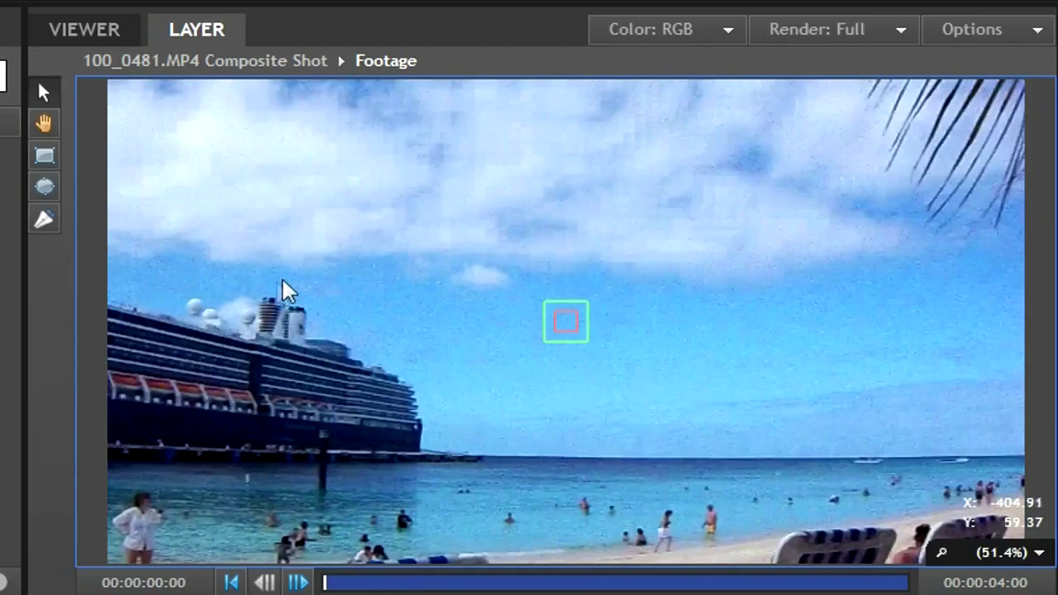
Confirm the tracker uses Single Point (Position Only) type and the Optical Flow method.
scroll(578, 290, "down", 1)
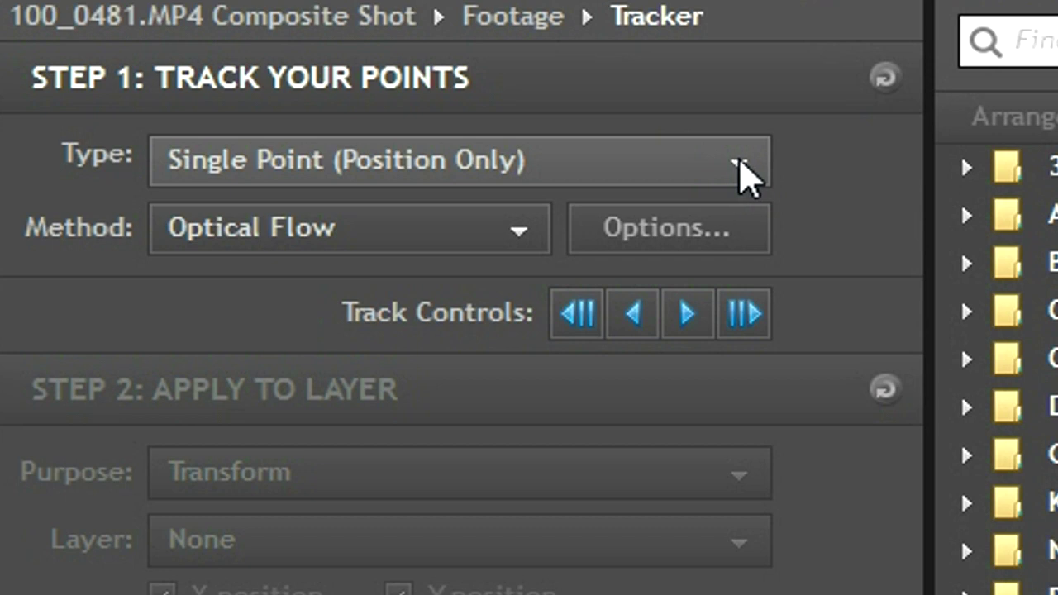
left_click(748, 173)
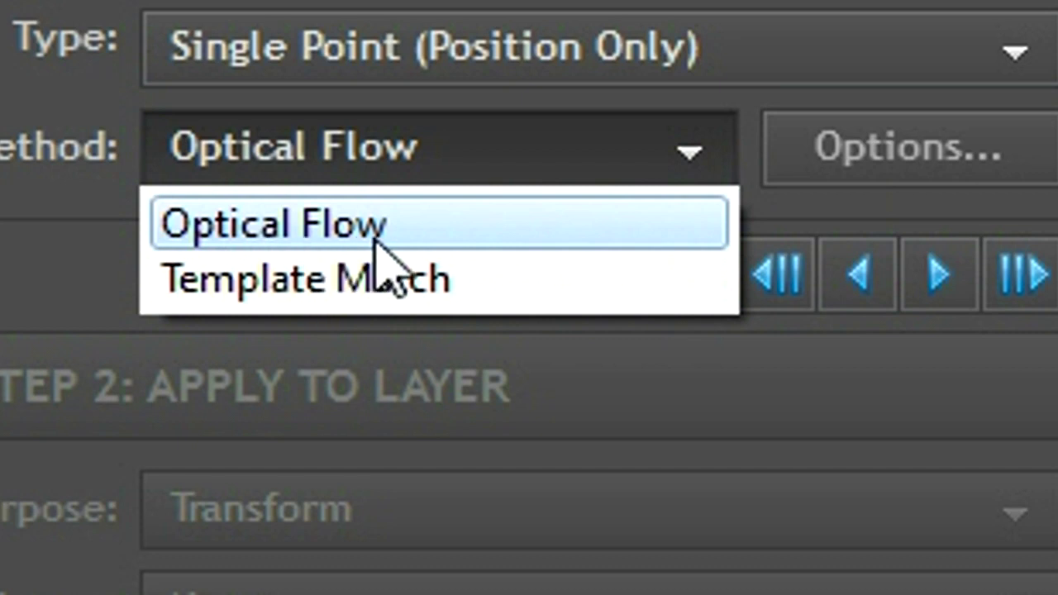
left_click(702, 156)
left_click(708, 161)
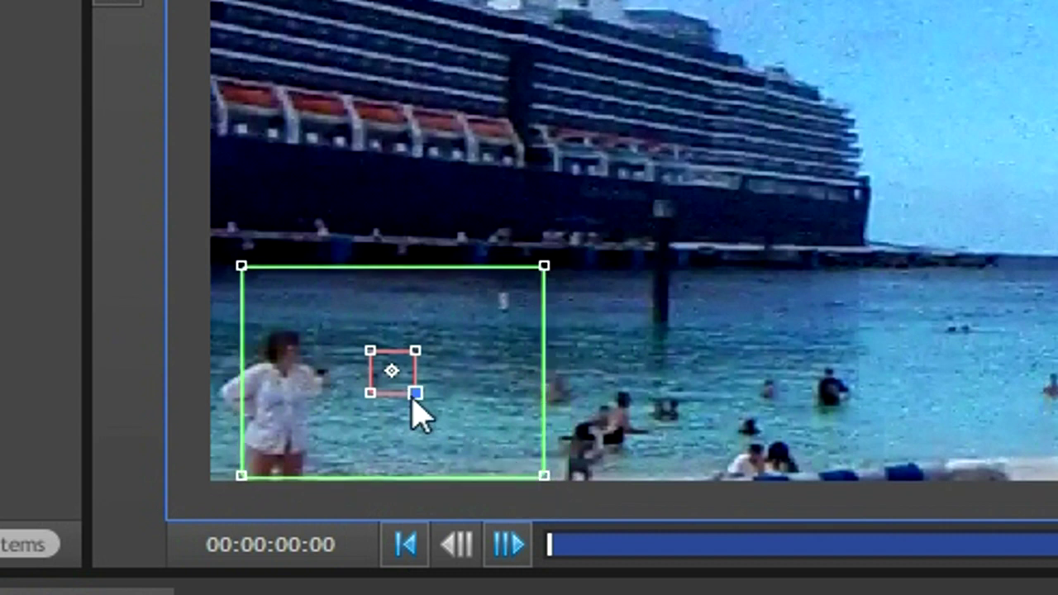
Enlarge the feature box, move the tracker onto the woman, and widen its search area.
left_click_drag(412, 400, 450, 439)
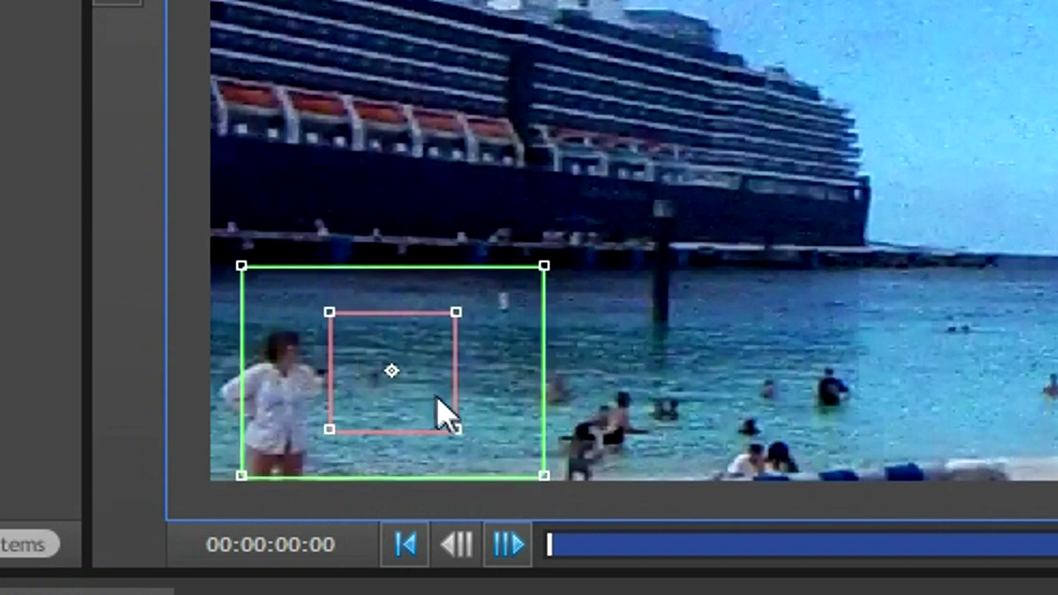
left_click_drag(437, 398, 314, 433)
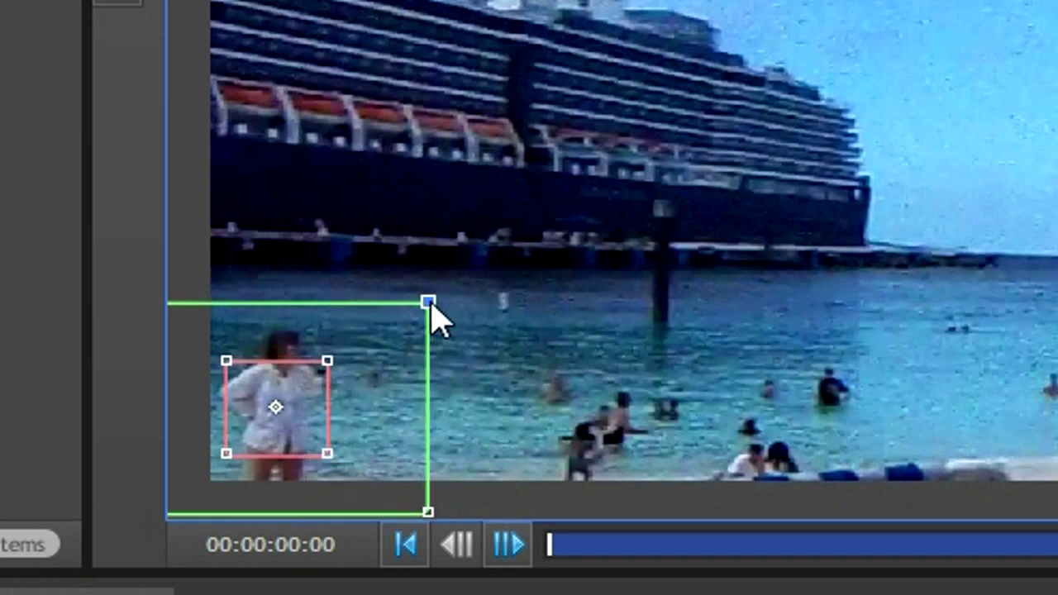
left_click_drag(431, 303, 448, 276)
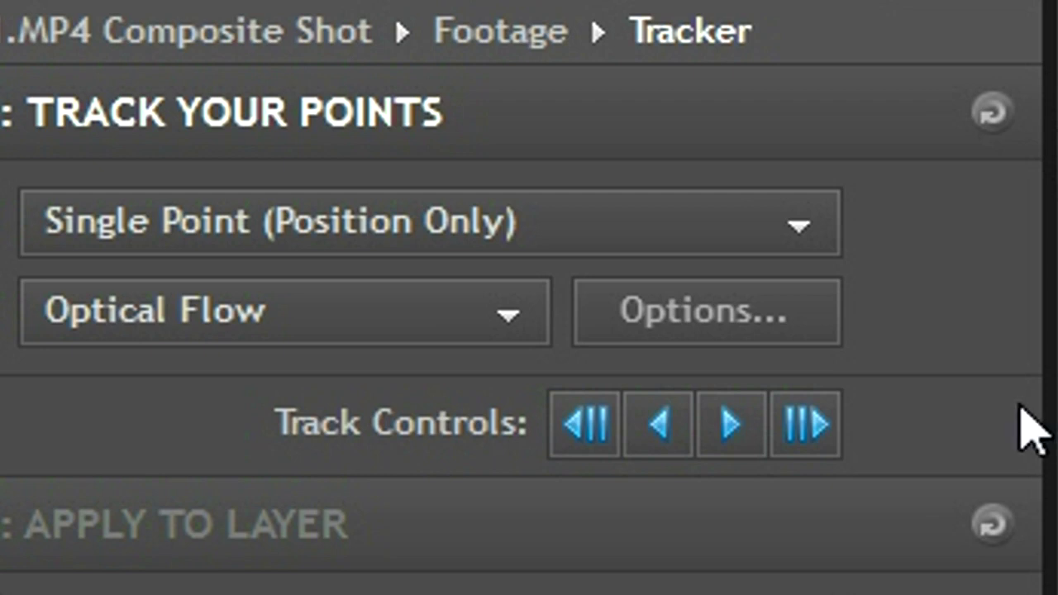
Track the woman forward to 00:00:04:00, then review the New Layer and Purpose options.
left_click(738, 437)
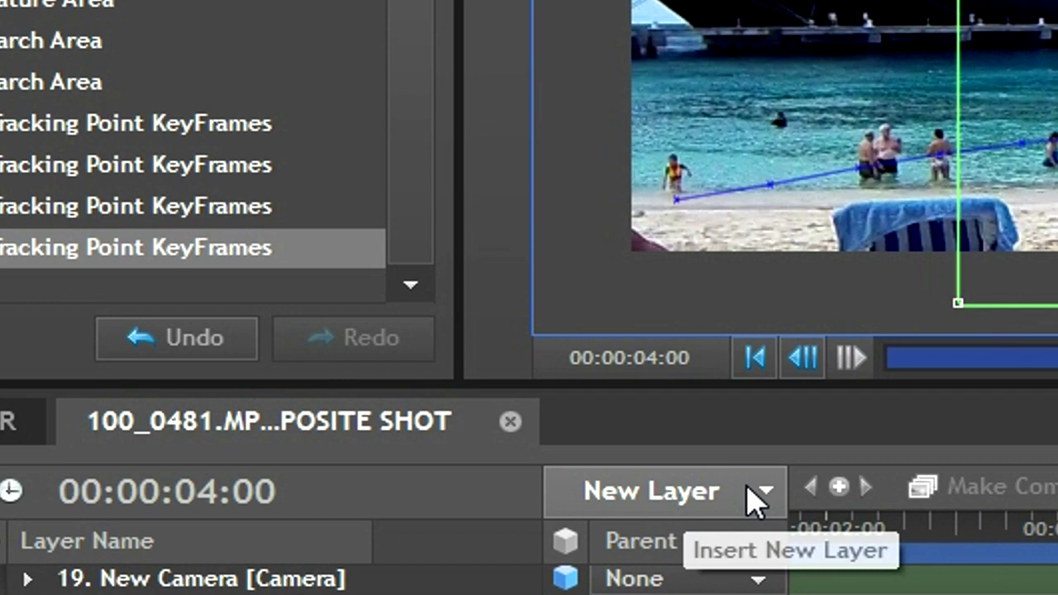
left_click(748, 489)
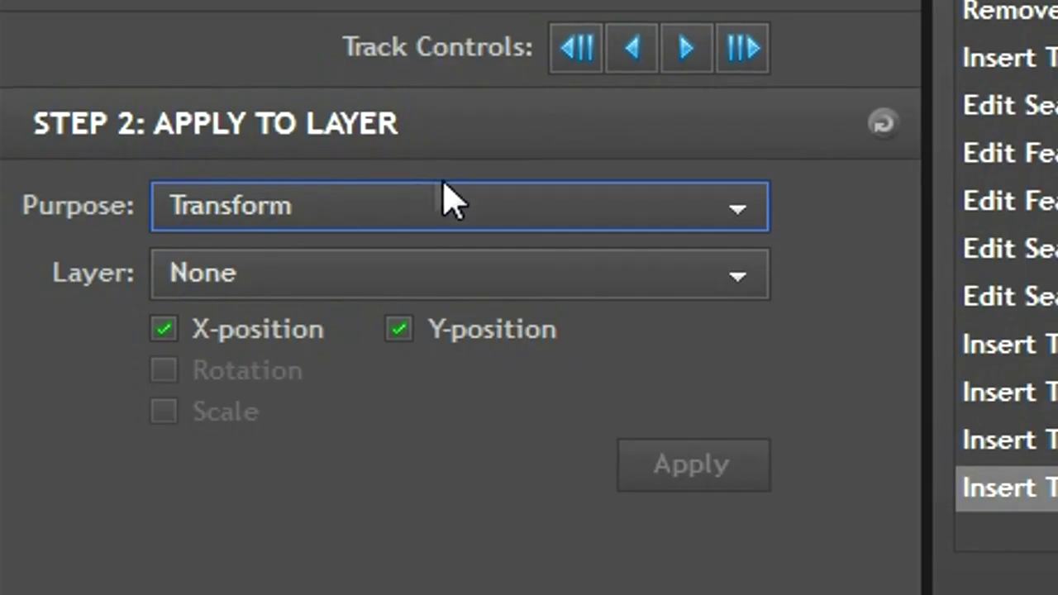
left_click(550, 206)
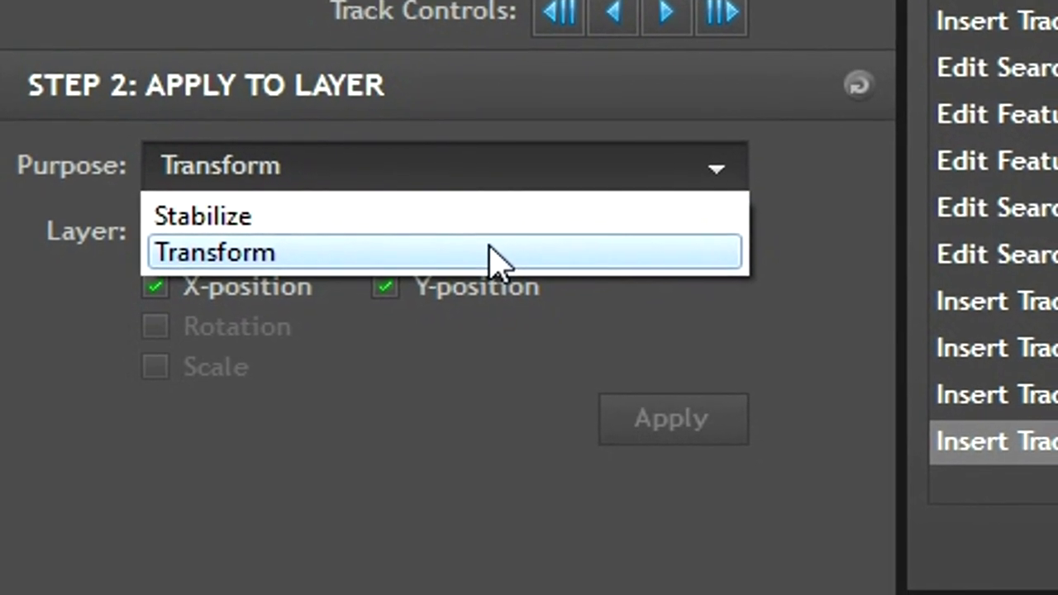
left_click(491, 252)
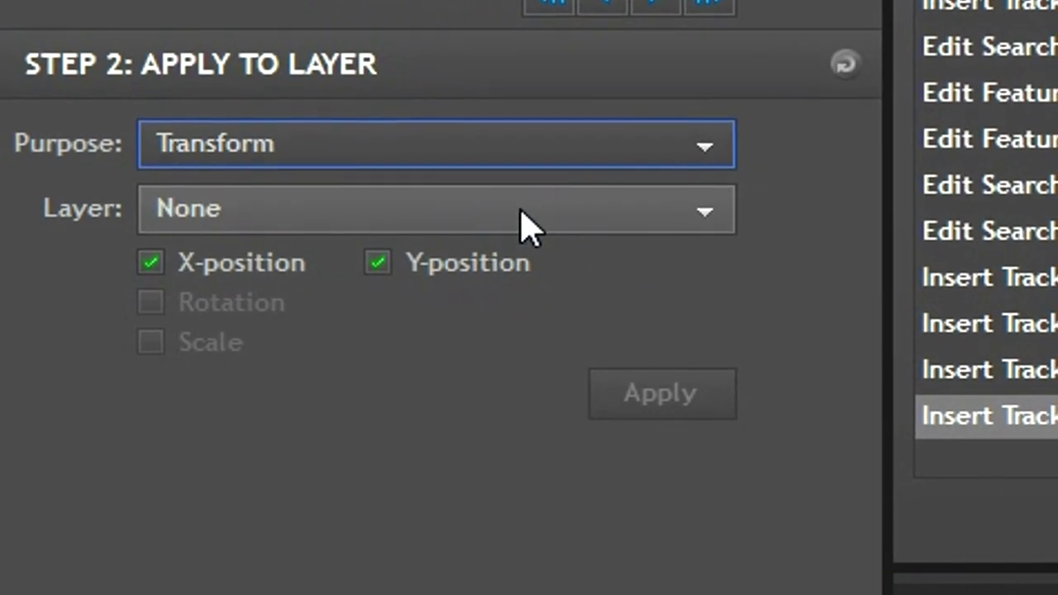
left_click(523, 213)
scroll(517, 322, "down", 3)
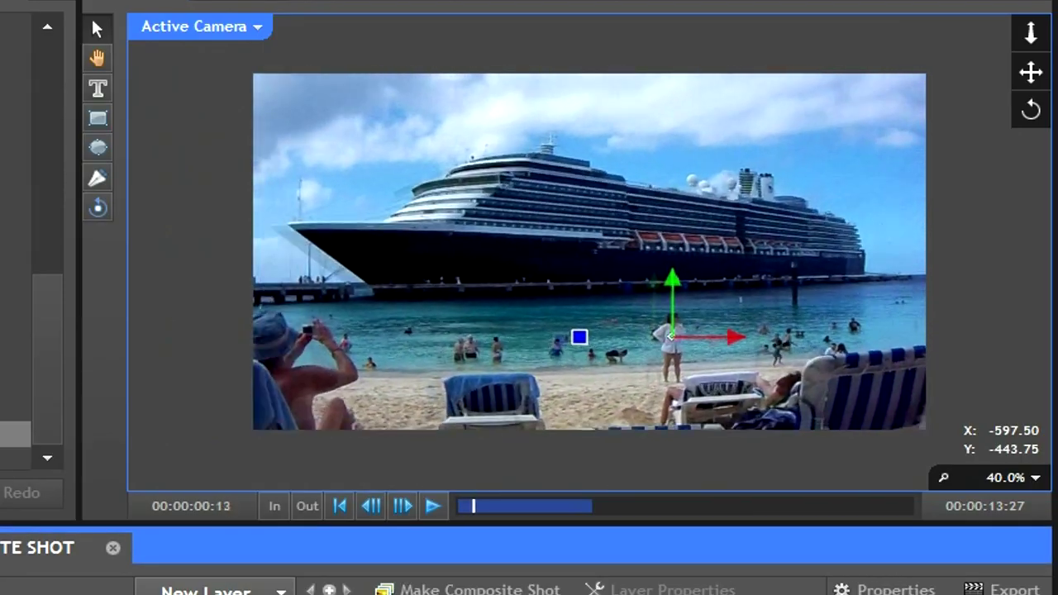
scroll(768, 406, "up", 2)
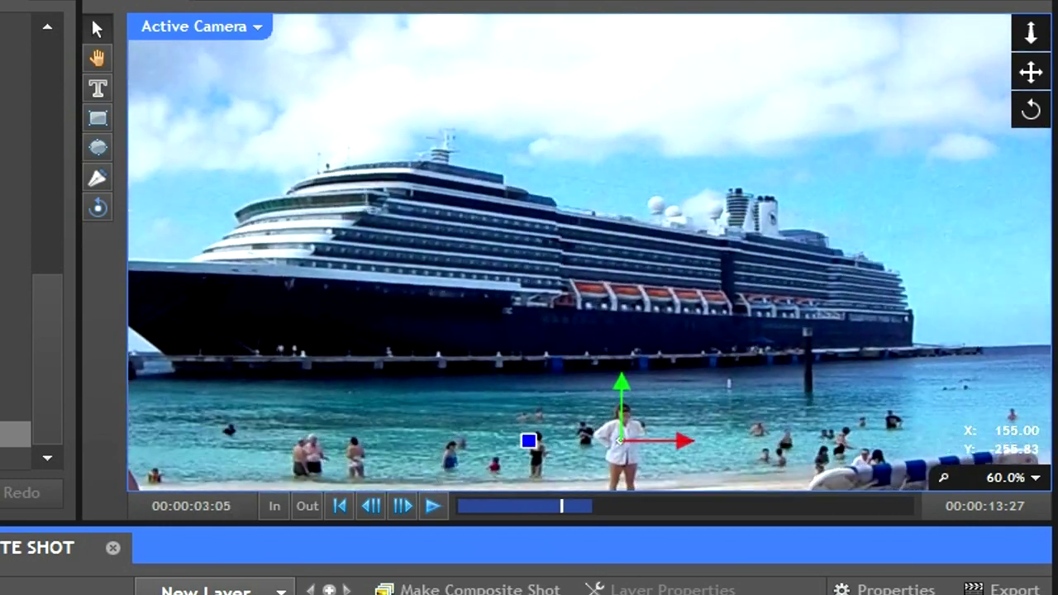
scroll(721, 459, "down", 2)
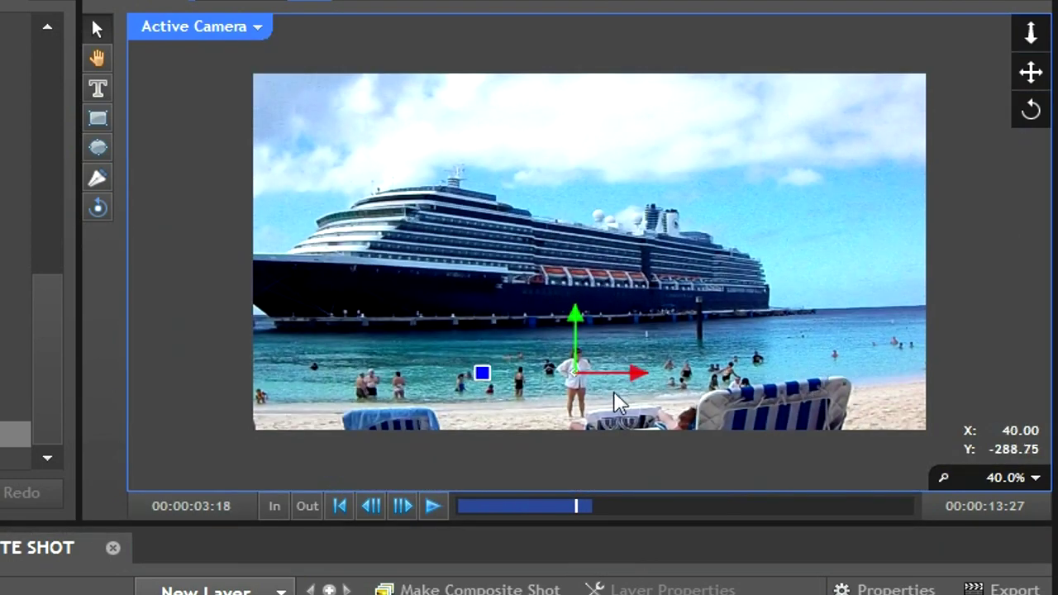
scroll(630, 413, "up", 1)
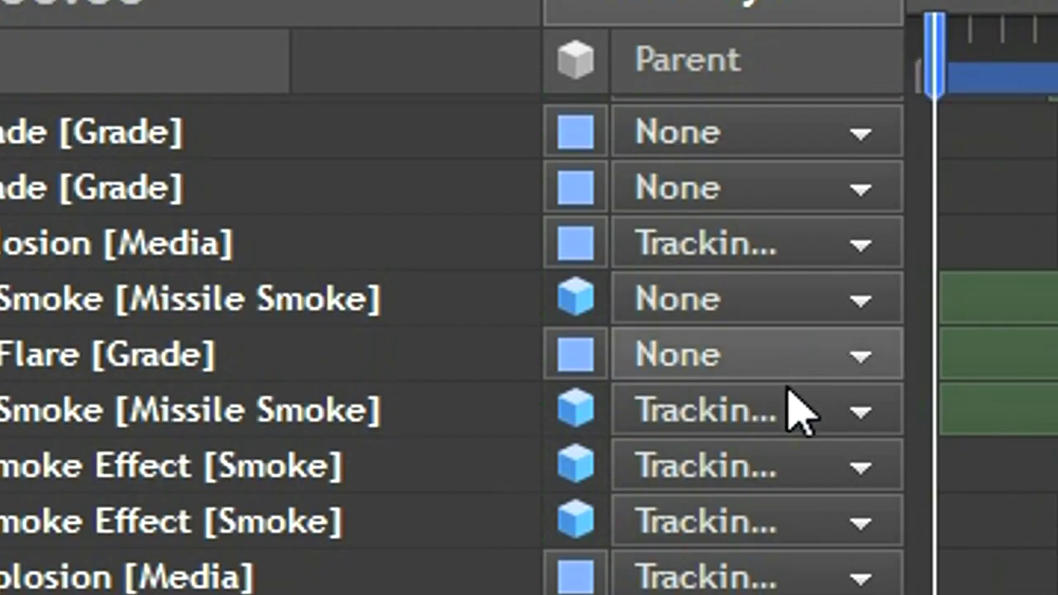
left_click(772, 410)
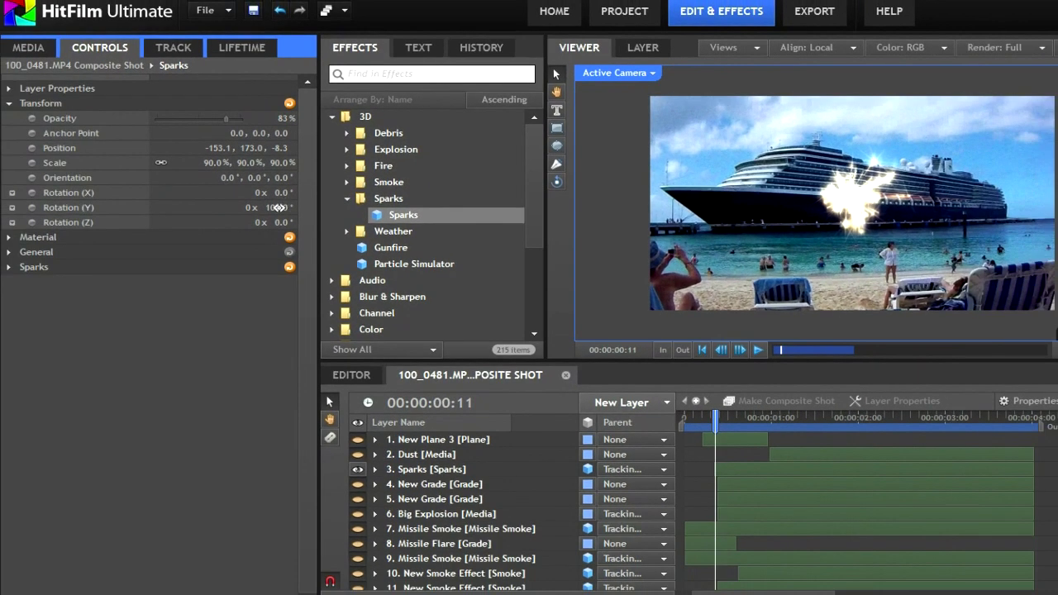
Rotate the Sparks layer to 71° on Y and preview the sparks over the opening frames.
left_click_drag(279, 208, 214, 208)
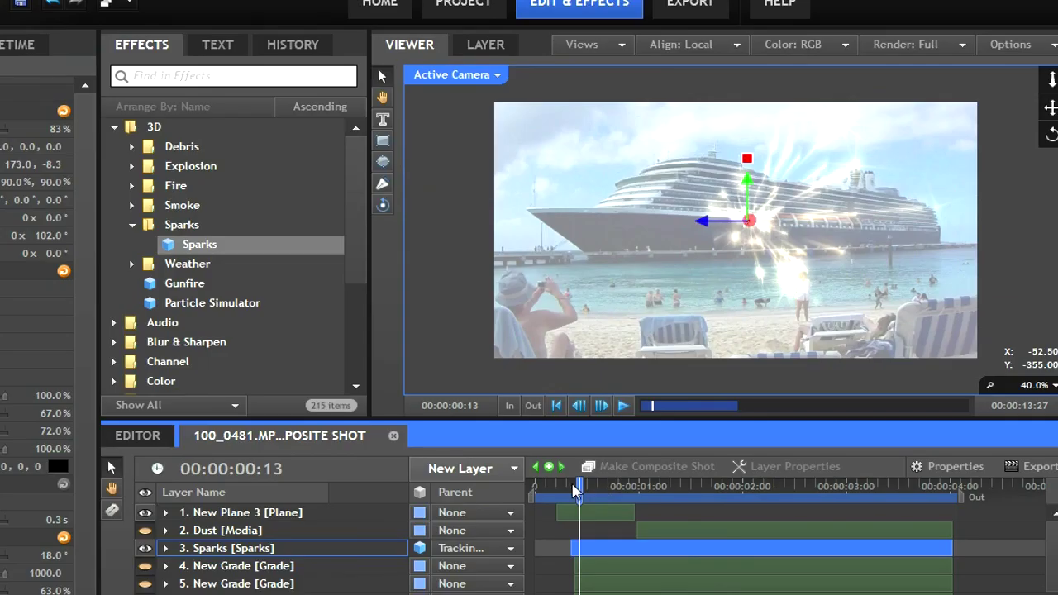
left_click(480, 470)
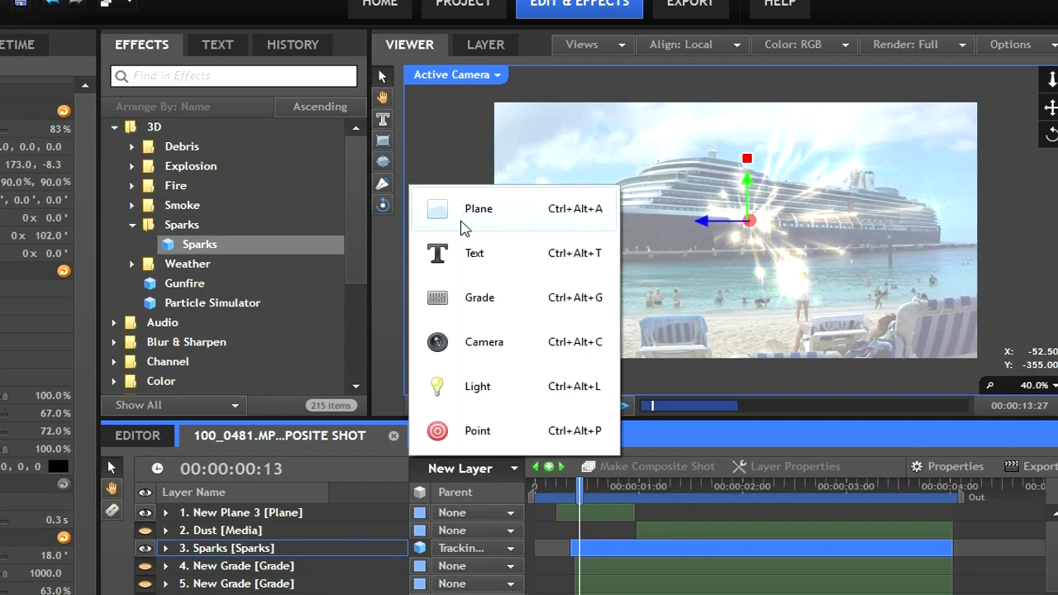
left_click(576, 478)
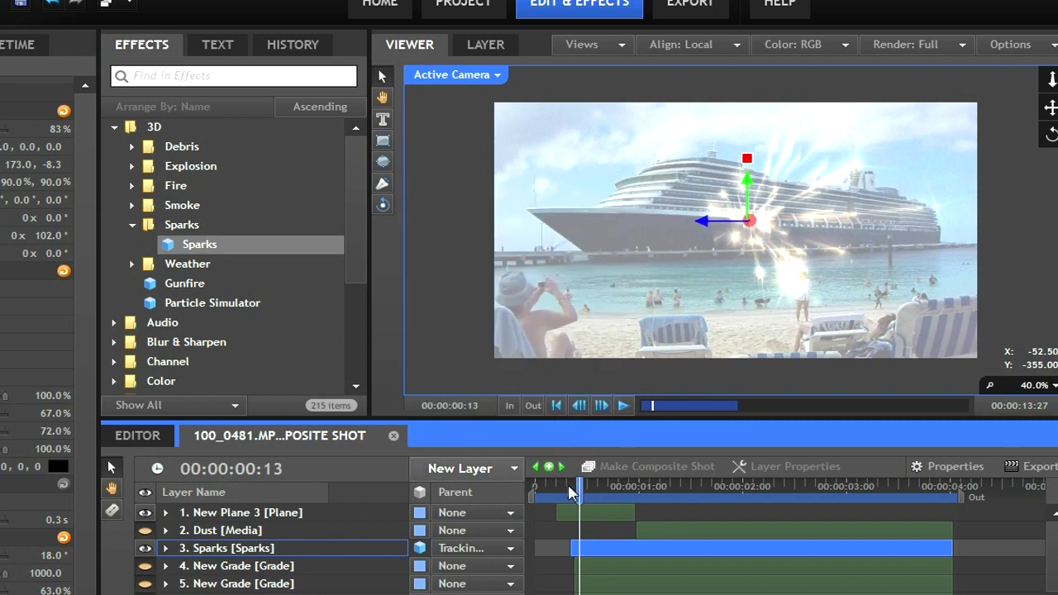
left_click_drag(570, 490, 620, 491)
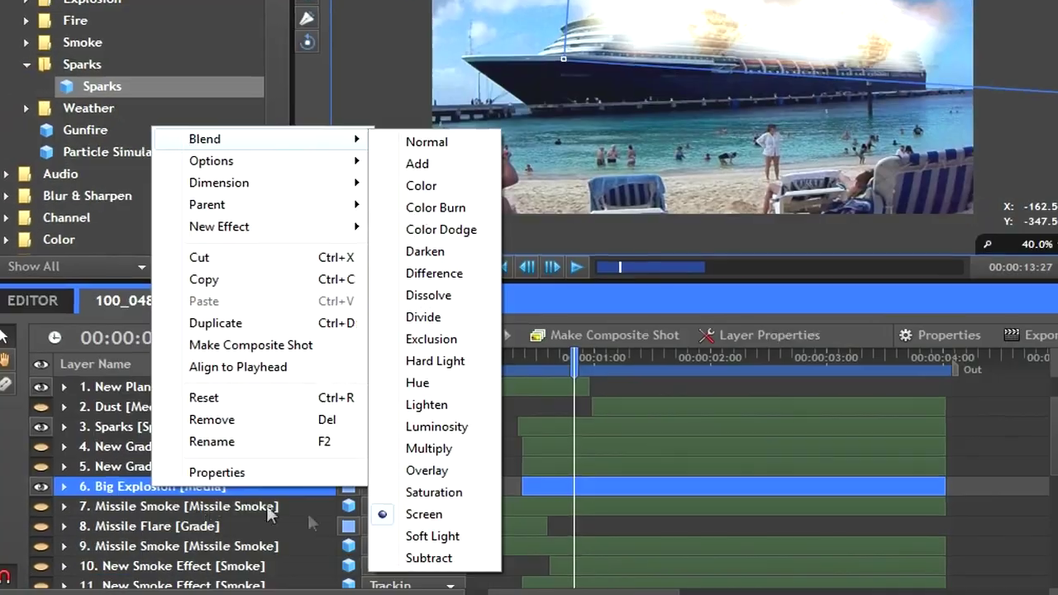
Set the Big Explosion layer's blend mode to Screen and deselect its mask outline.
right_click(120, 483)
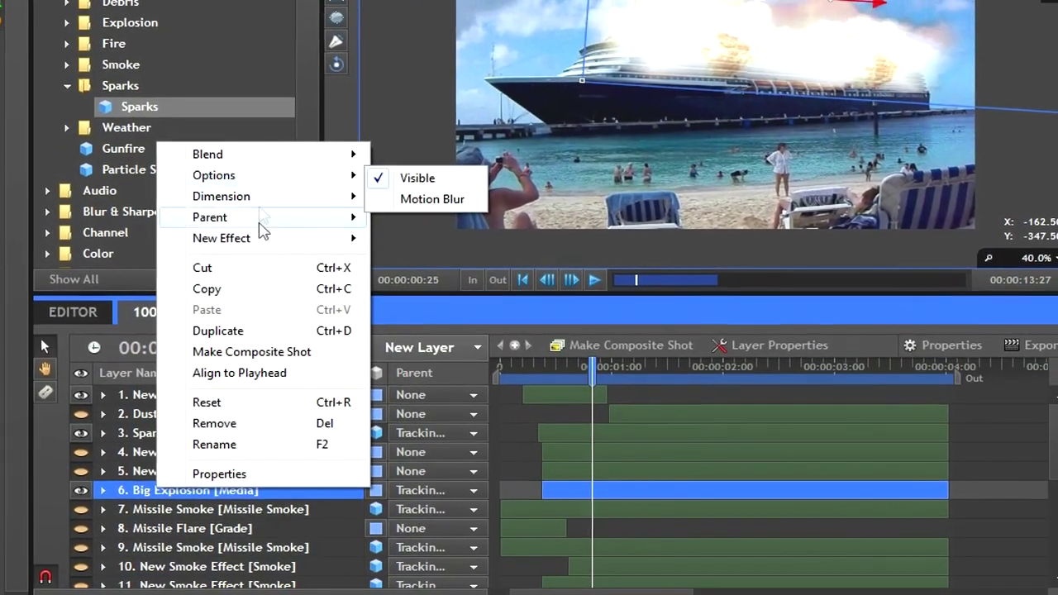
mouse_move(272, 157)
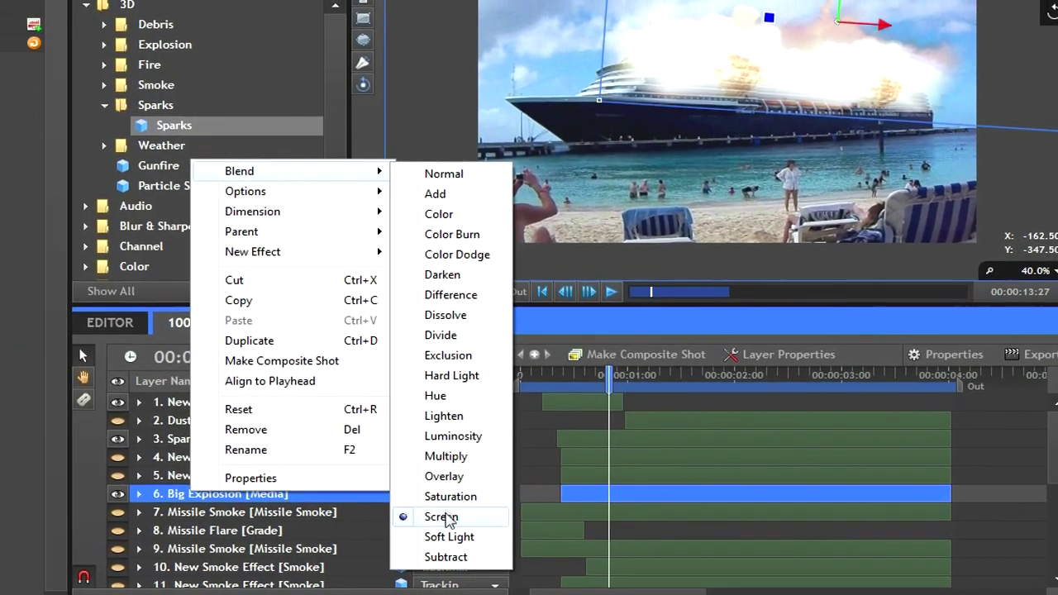
left_click(442, 516)
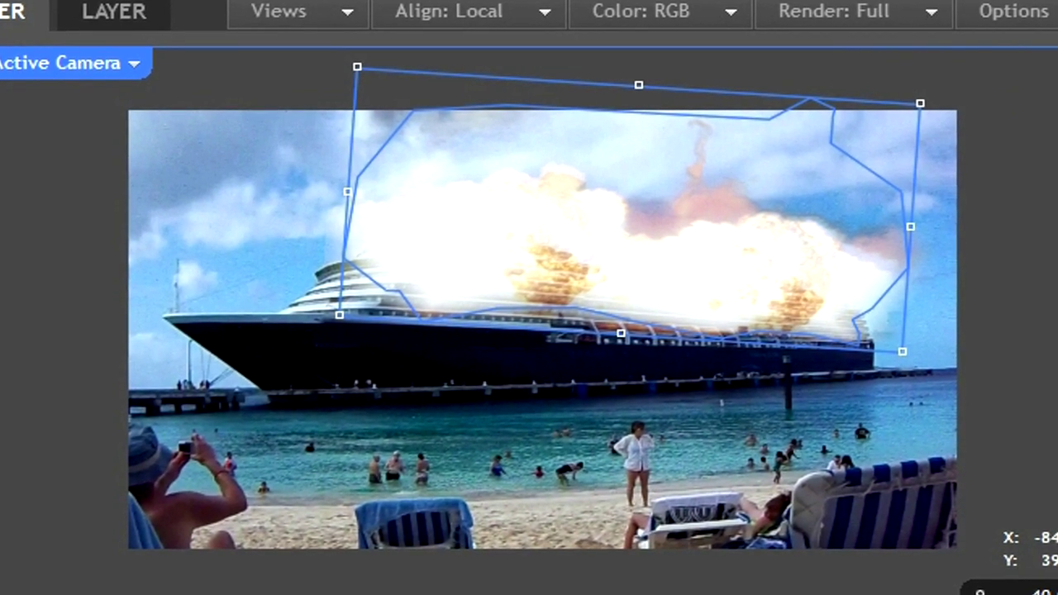
left_click(437, 292)
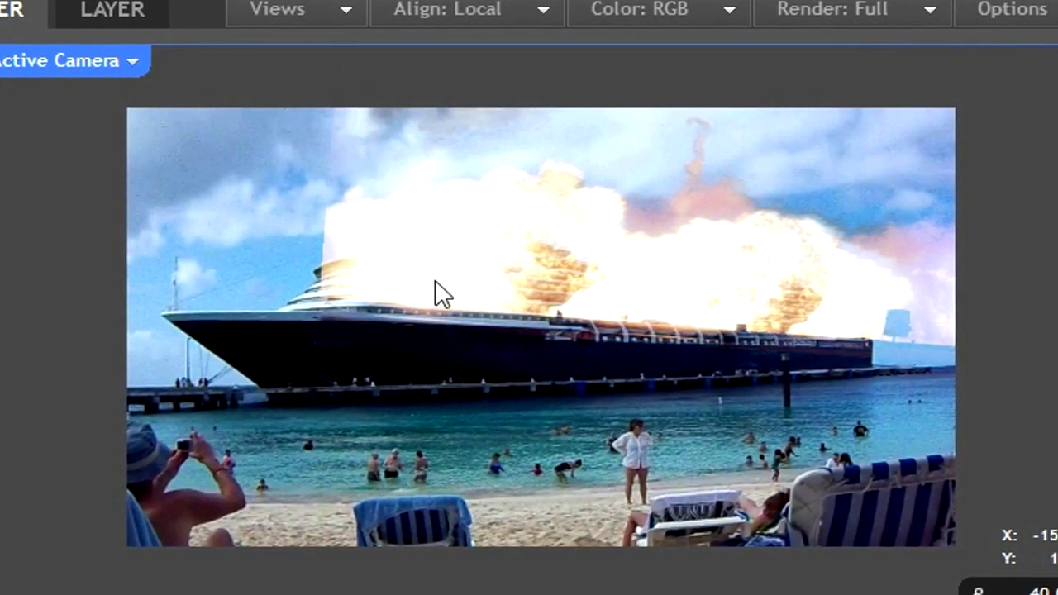
scroll(329, 252, "up", 2)
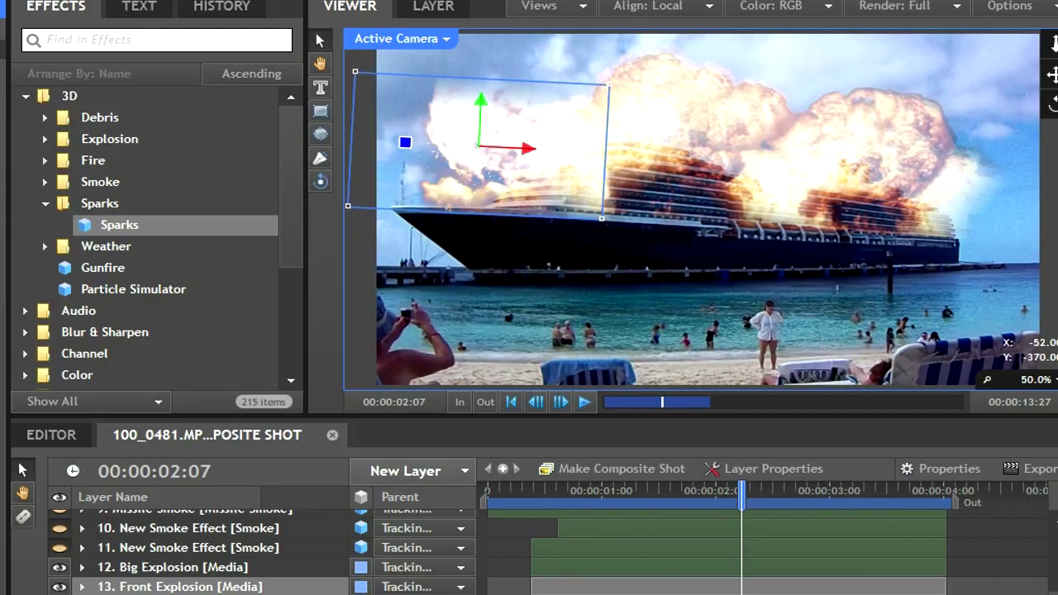
Clear the layer selection and select layer 11, New Smoke Effect, to review the composite.
left_click(7, 469)
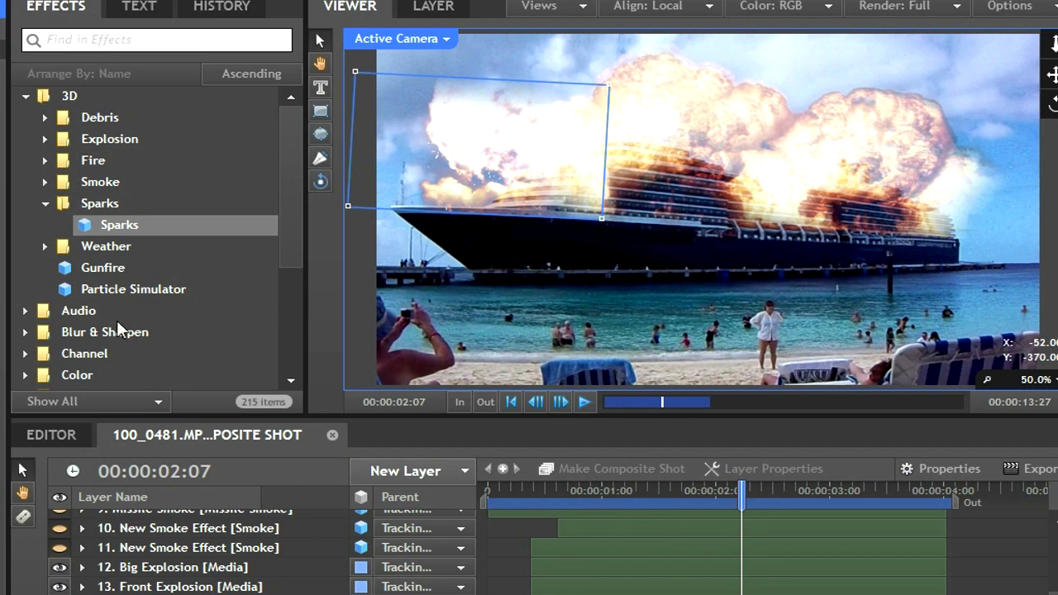
left_click(775, 545)
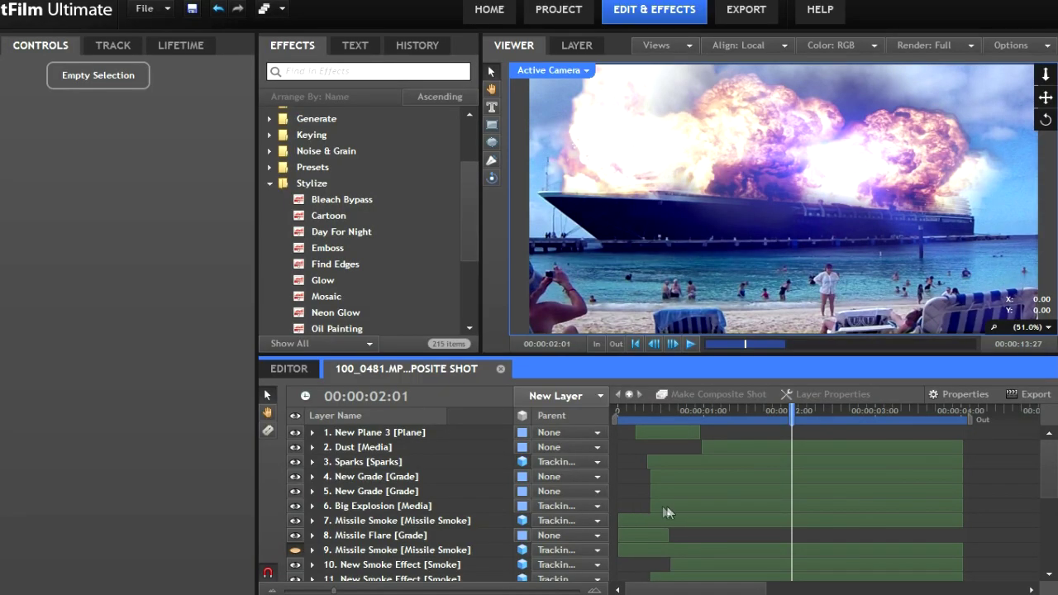
Add a new Grade layer and search the effects library for 'light flar'.
left_click(568, 396)
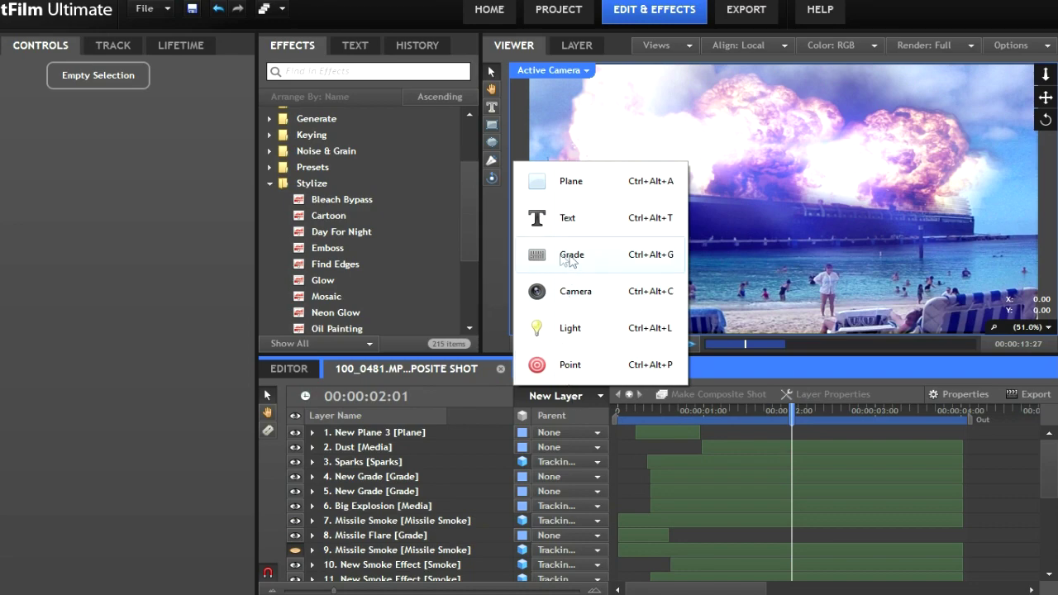
left_click(479, 485)
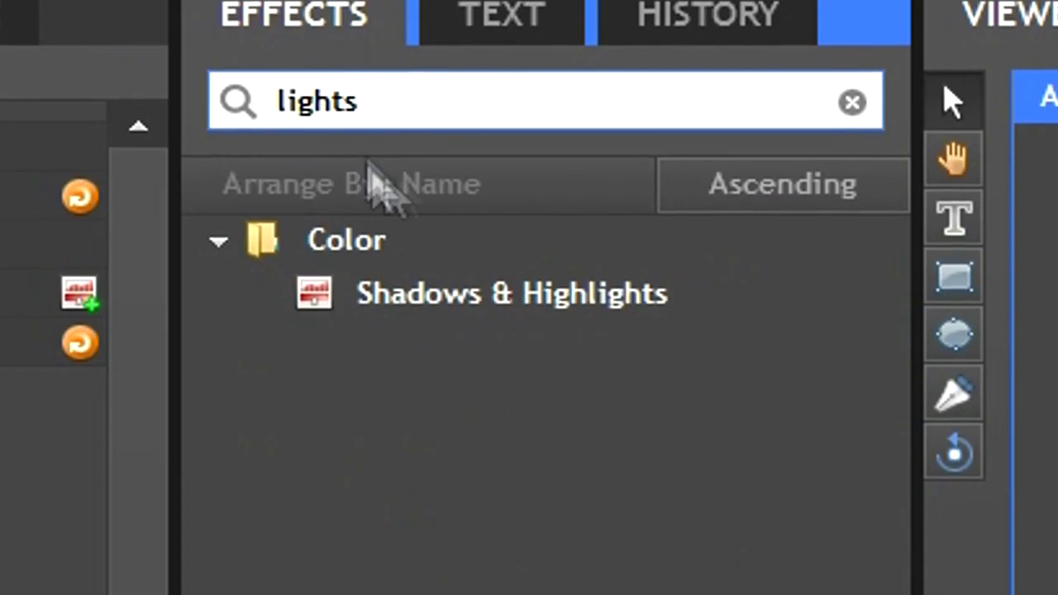
key("BackSpace")
type("flar")
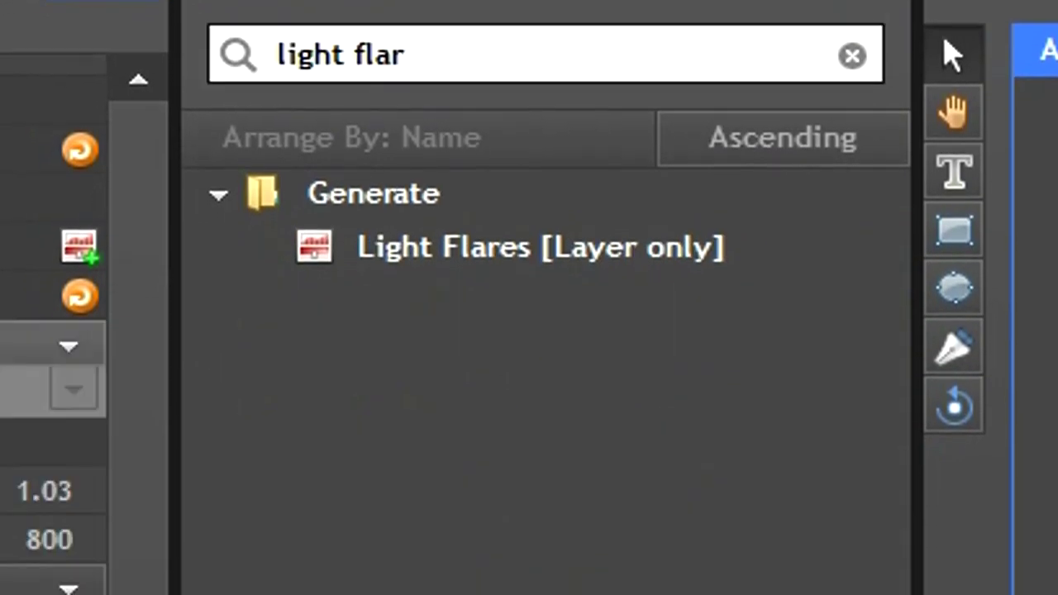